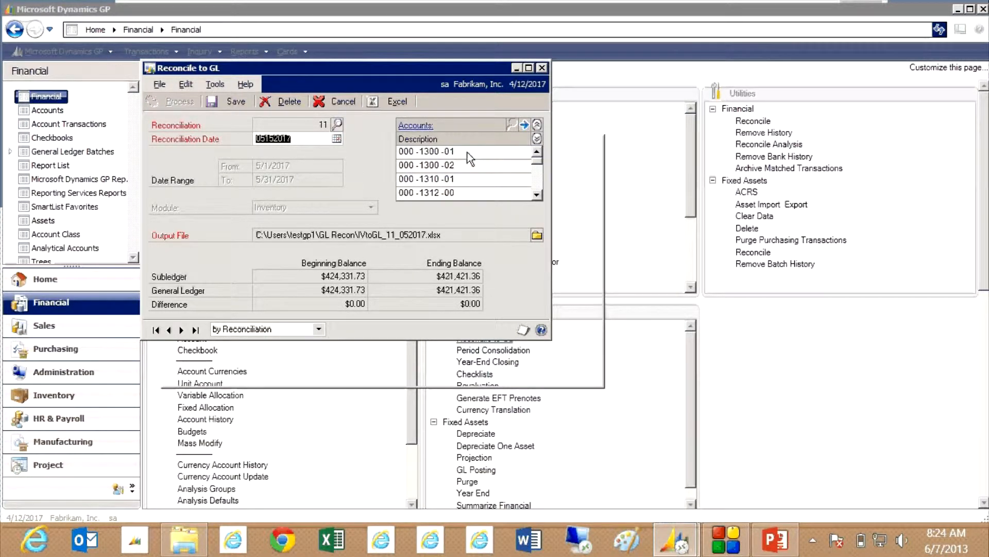
Look through the general ledger accounts included in the May 2017 inventory reconciliation
click(537, 194)
click(537, 194)
click(537, 193)
click(537, 193)
click(536, 194)
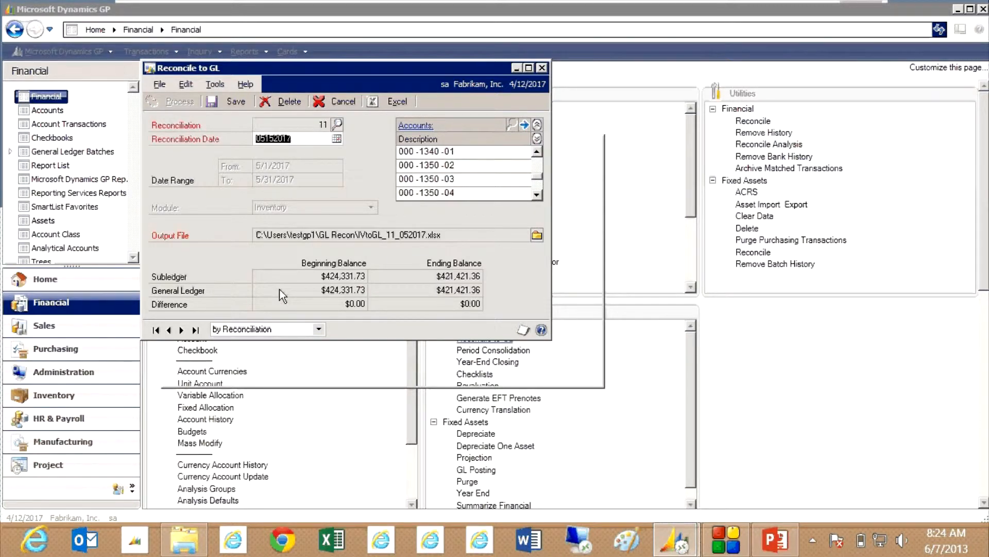
Open the reconciliation's Excel output at 90% zoom and review its matched transactions and balance totals
click(395, 101)
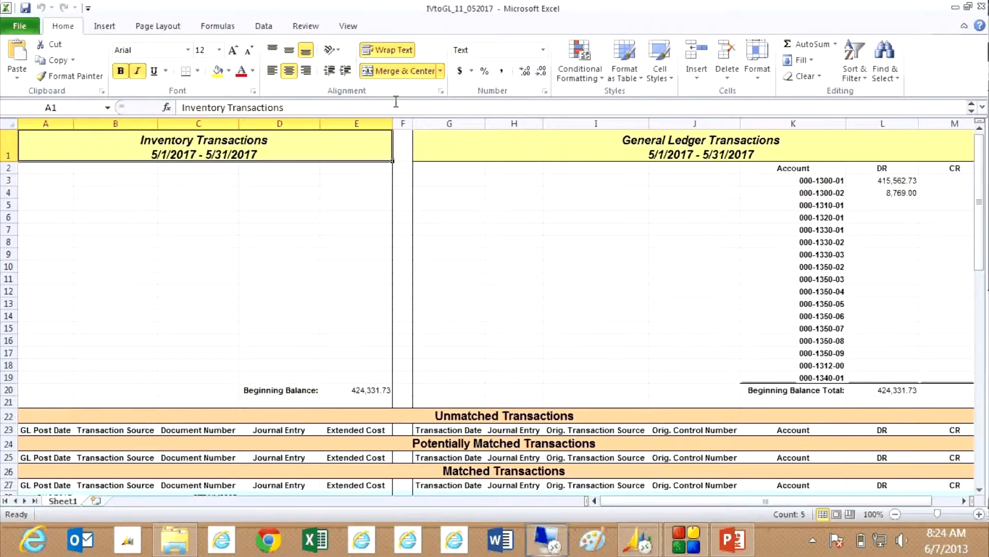
click(895, 513)
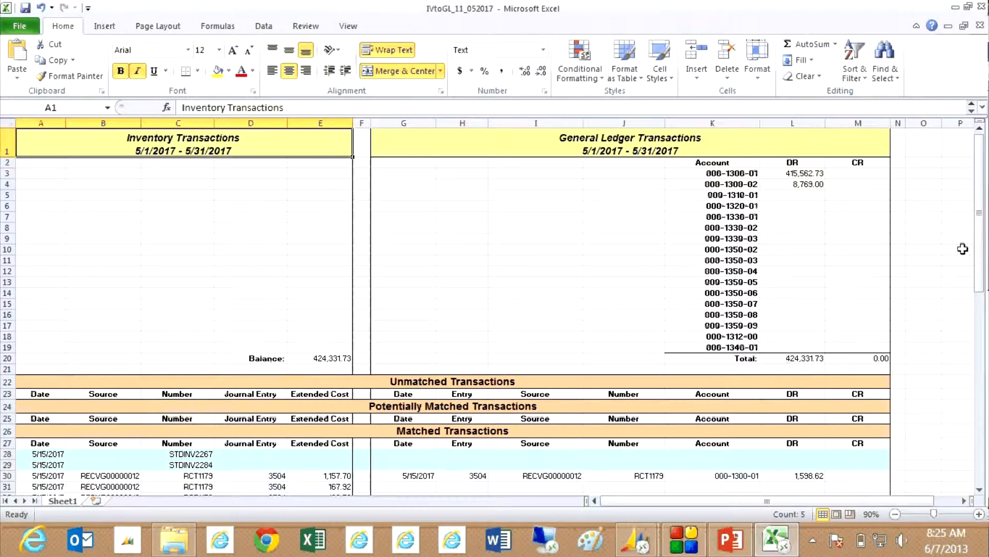
drag(982, 241, 985, 342)
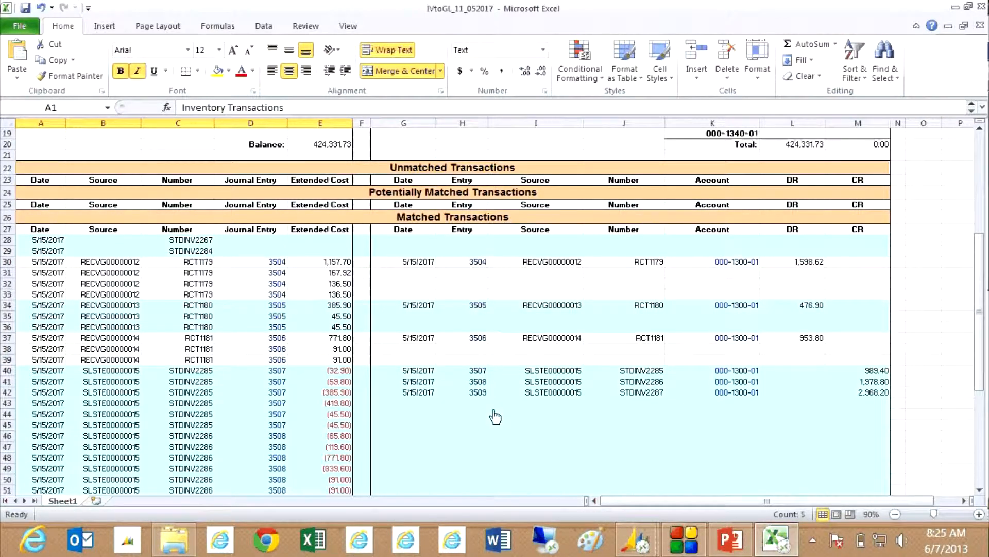
drag(985, 361, 985, 455)
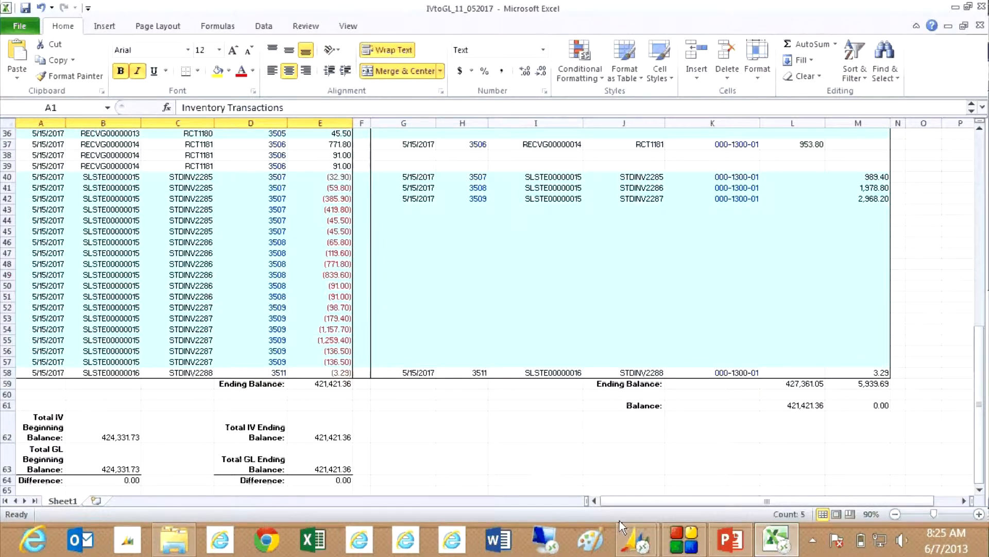
Switch back to Microsoft Dynamics GP and post the sales invoice for Adam Park Resort
mouse_move(633, 536)
click(584, 479)
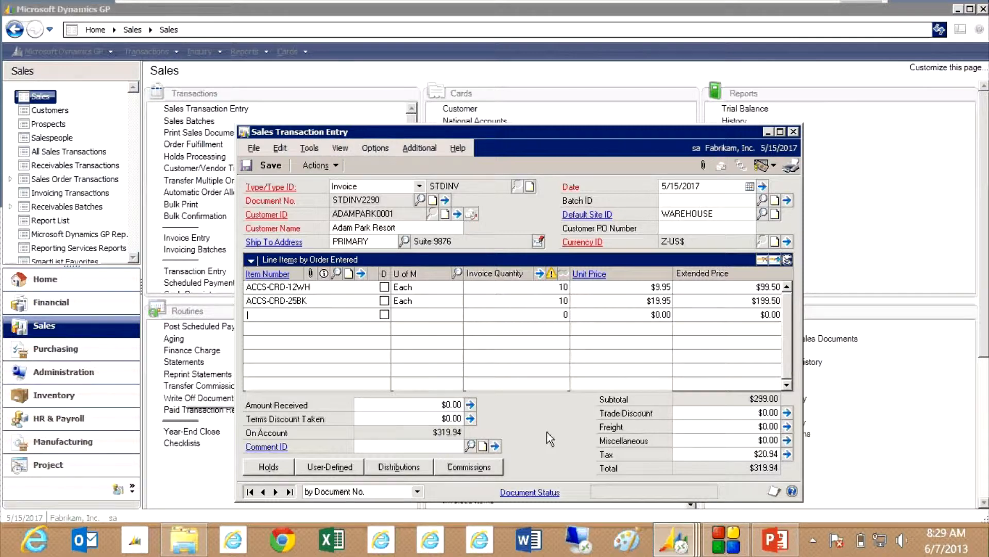
click(324, 168)
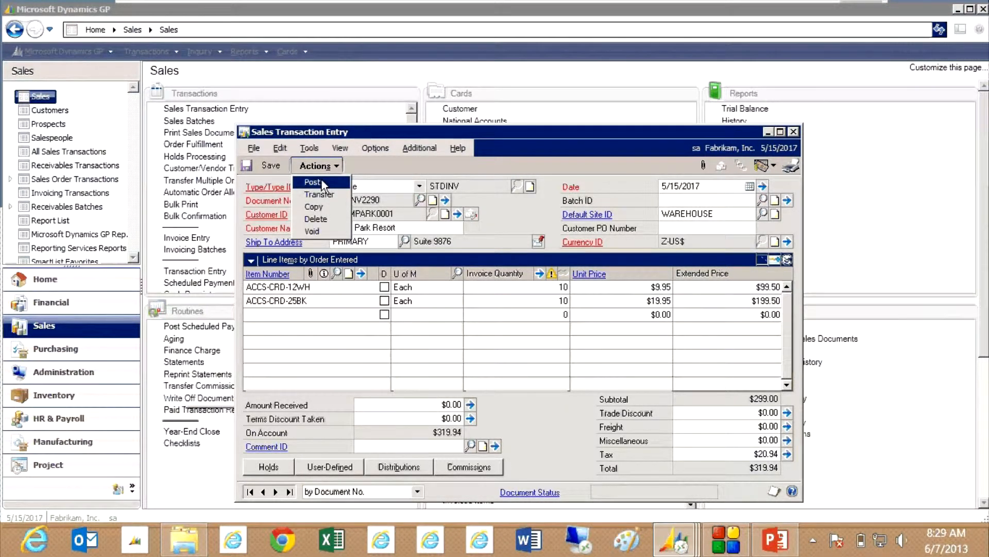
click(322, 182)
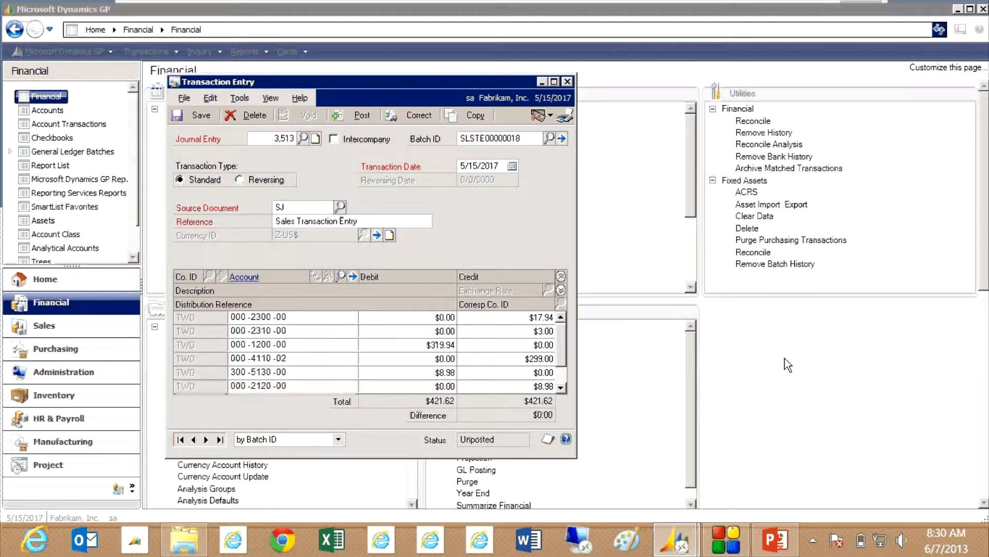
Close the journal entry and start a new Reconcile to GL for the Inventory module
click(568, 81)
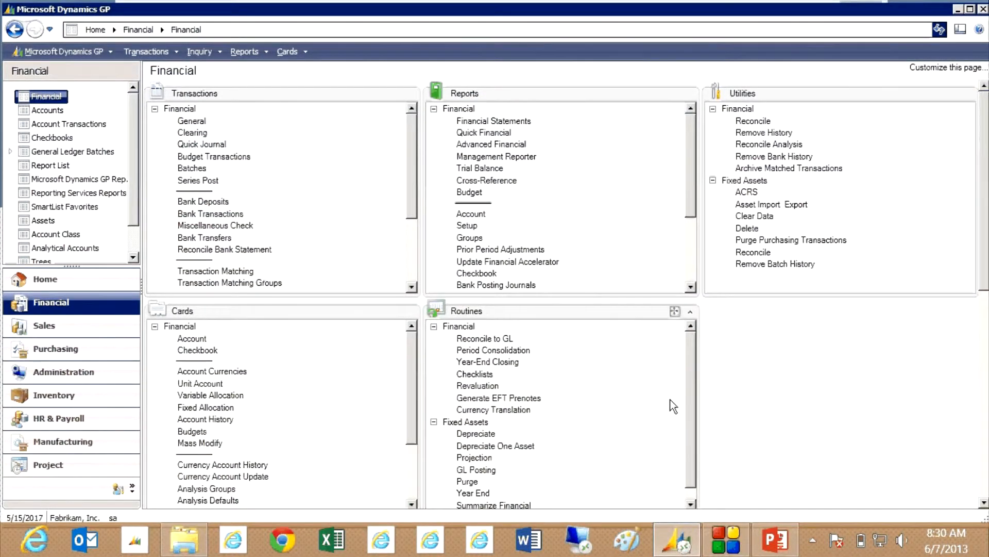
click(482, 339)
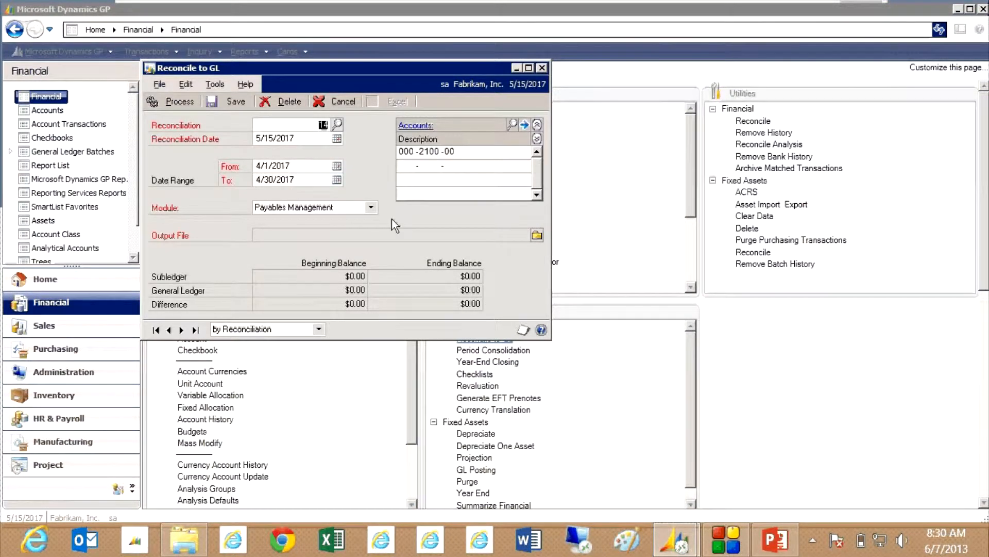
click(370, 208)
click(347, 241)
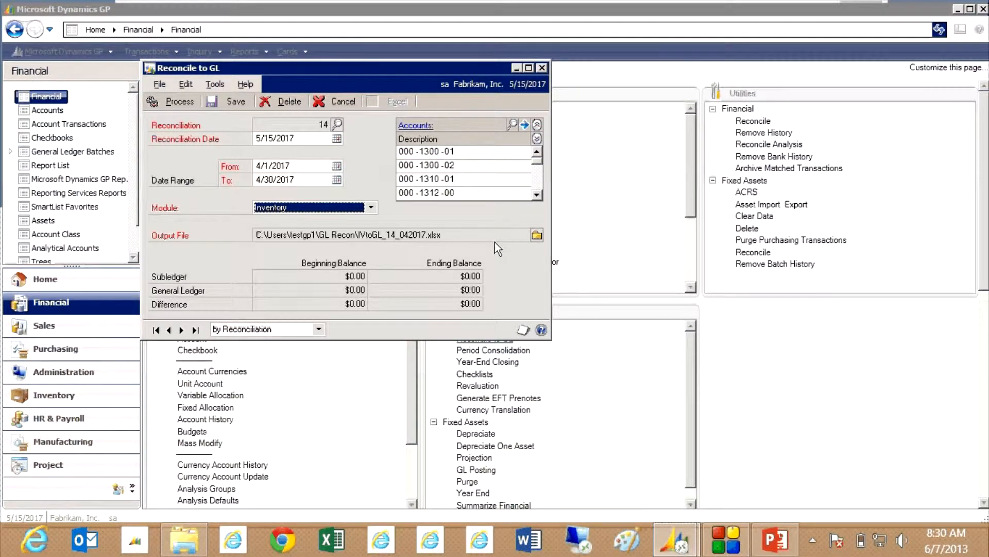
Set the reconciliation's date range from 5/1/2017 to 5/31/2017 and process it
click(337, 166)
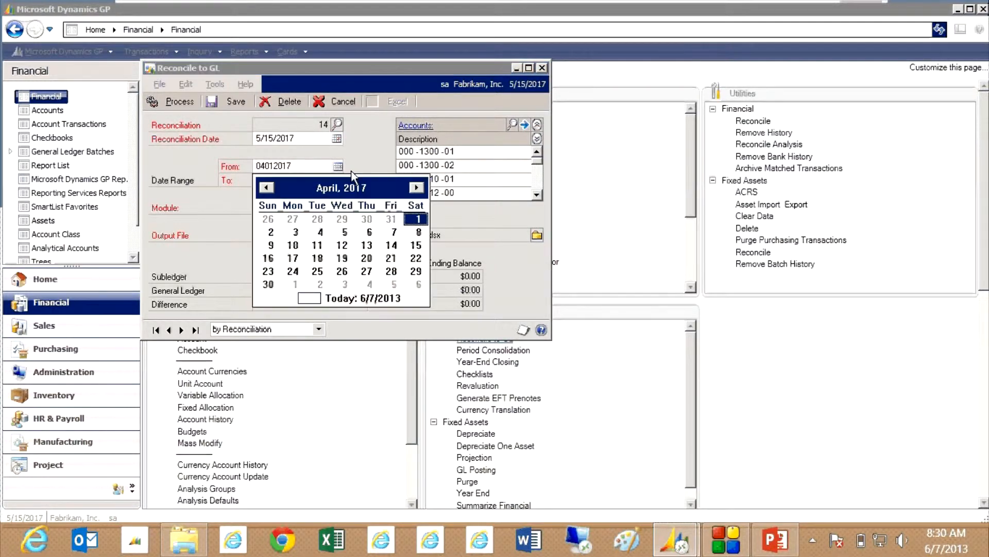
click(416, 187)
click(295, 218)
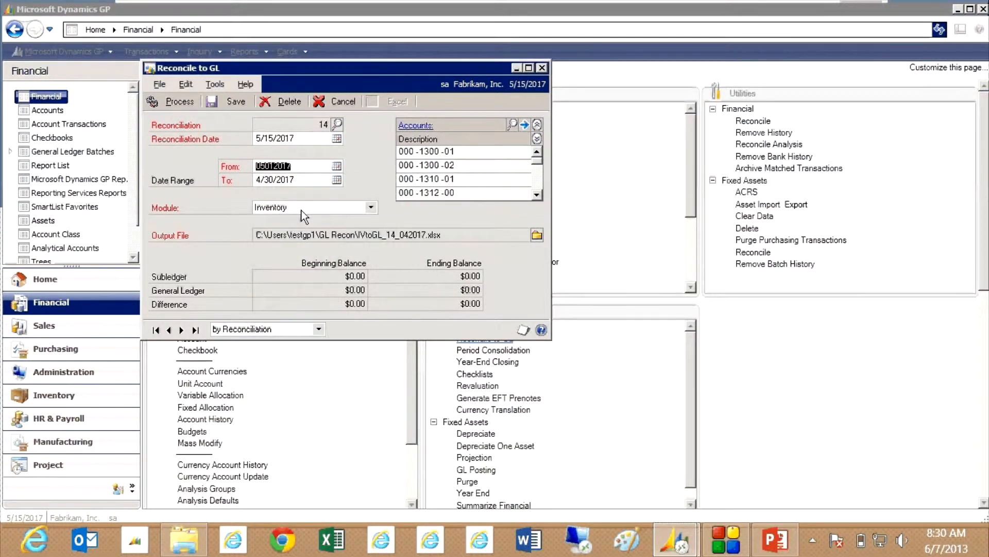
click(338, 179)
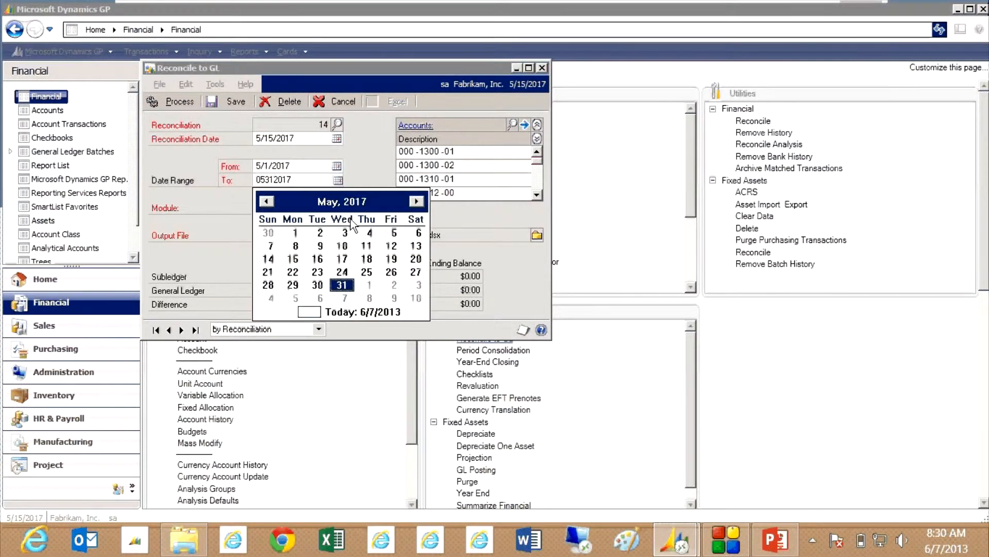
click(342, 285)
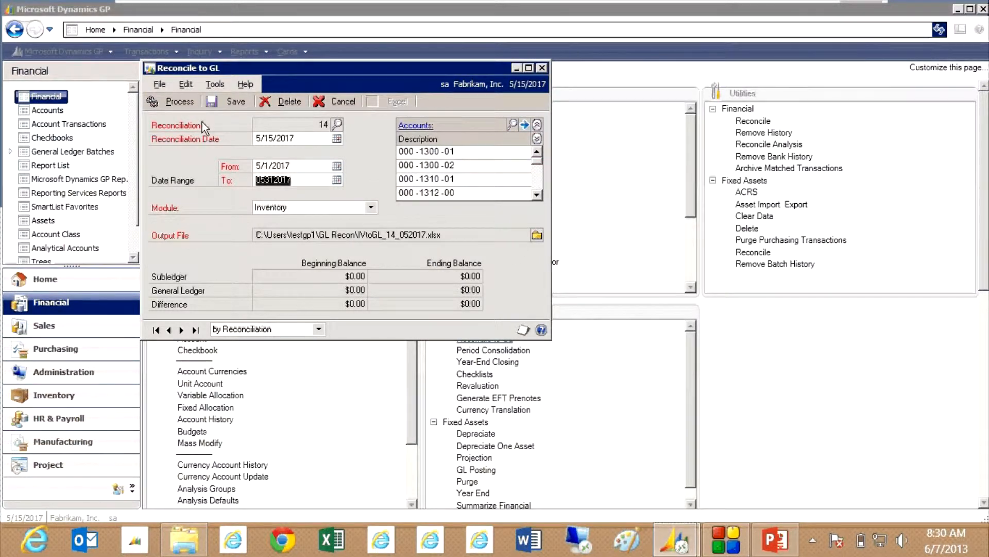
click(174, 105)
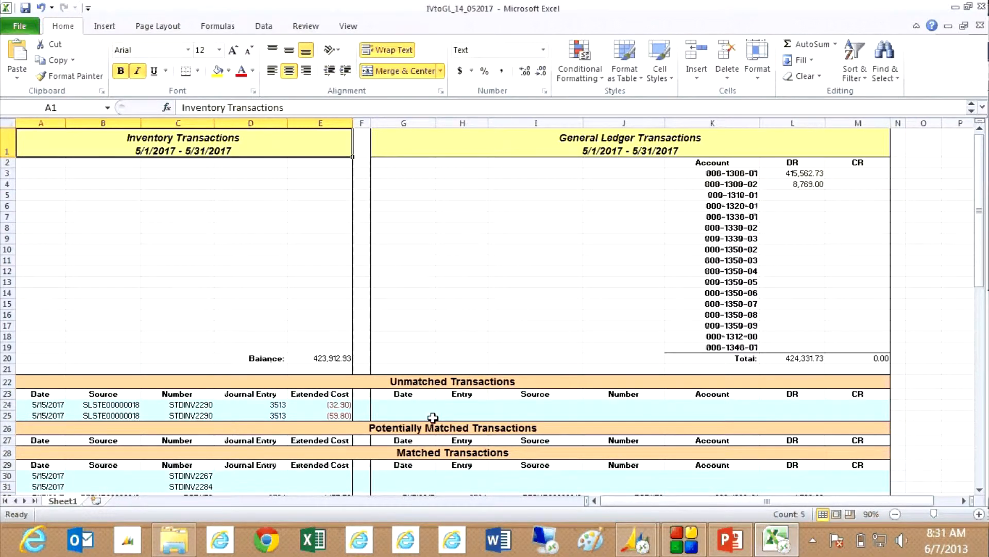
Review the new report's balance totals and look up journal entry 3513 from the first unmatched transaction
drag(981, 200, 984, 407)
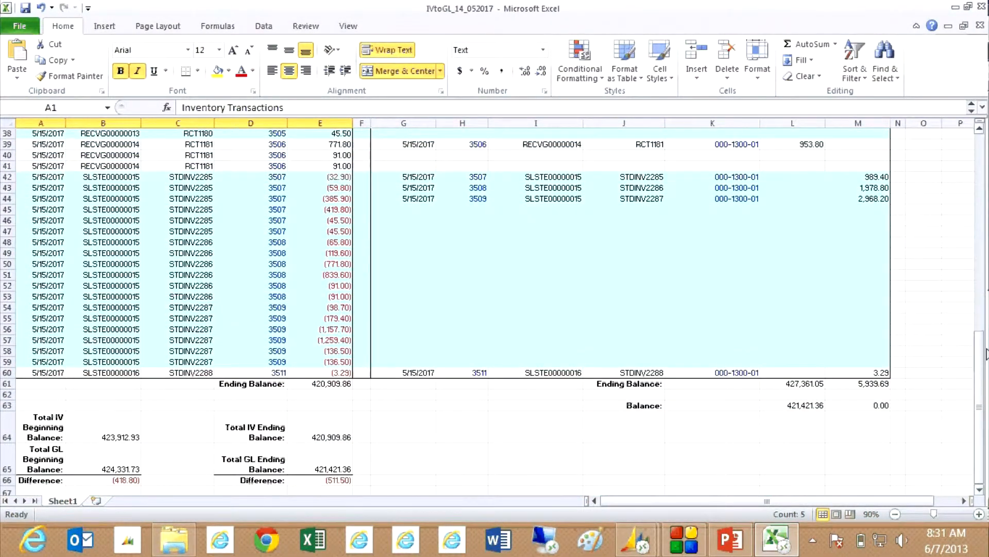
drag(981, 350, 981, 177)
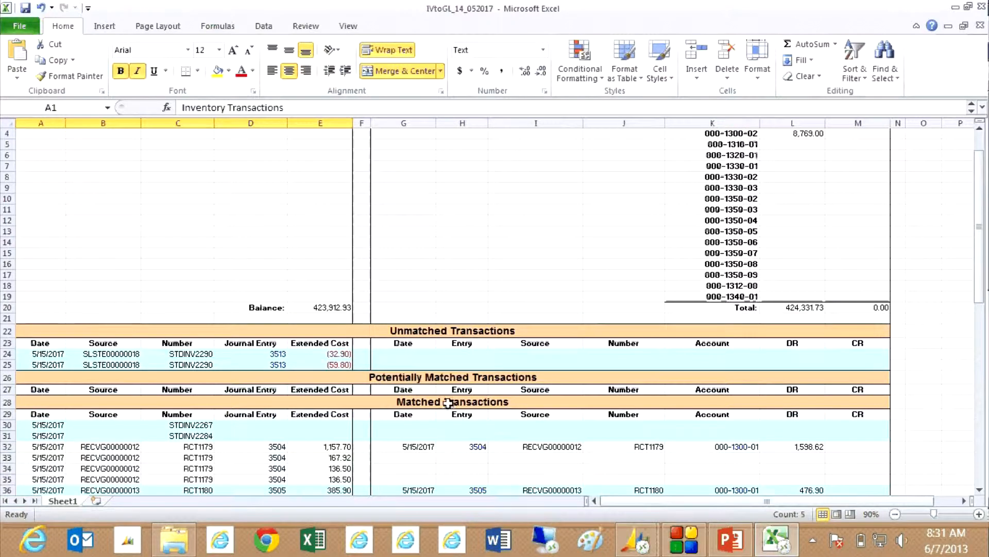
click(279, 358)
click(539, 324)
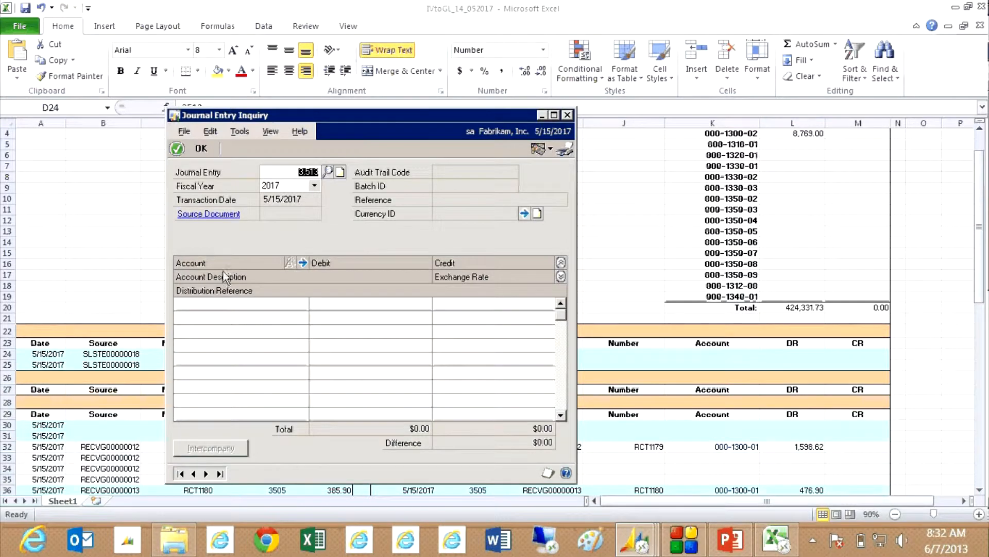
click(567, 117)
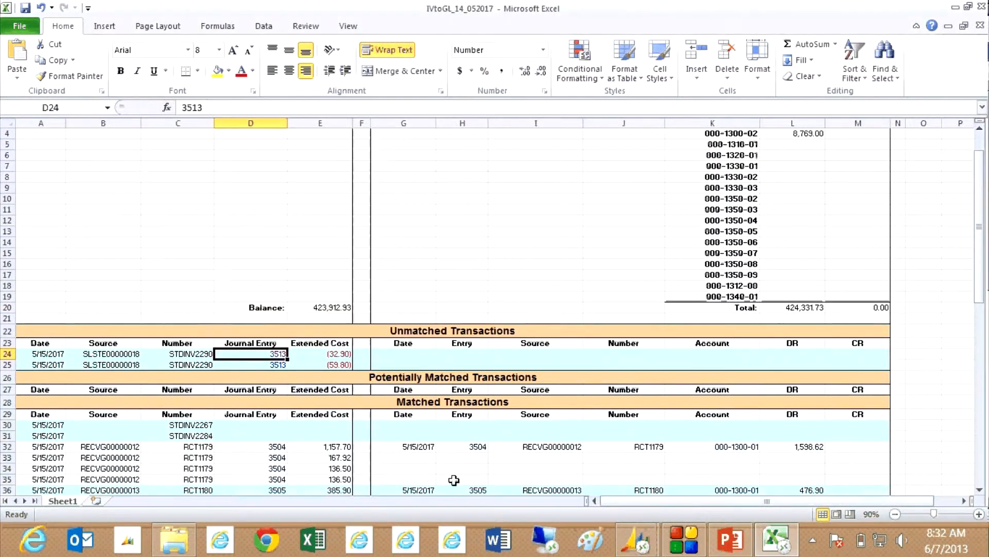
Look up journal entry 3504 from the matched transactions and examine its account distributions
click(277, 448)
click(550, 322)
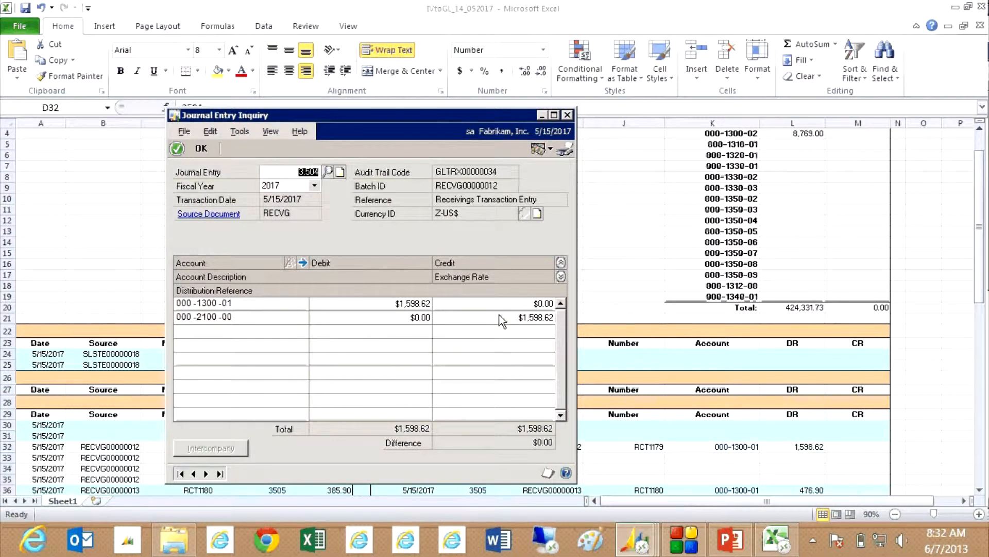
click(567, 115)
Look up the unmatched transaction's journal entry 3513 again, close the inquiry and return to the reconciliation workbook
click(301, 366)
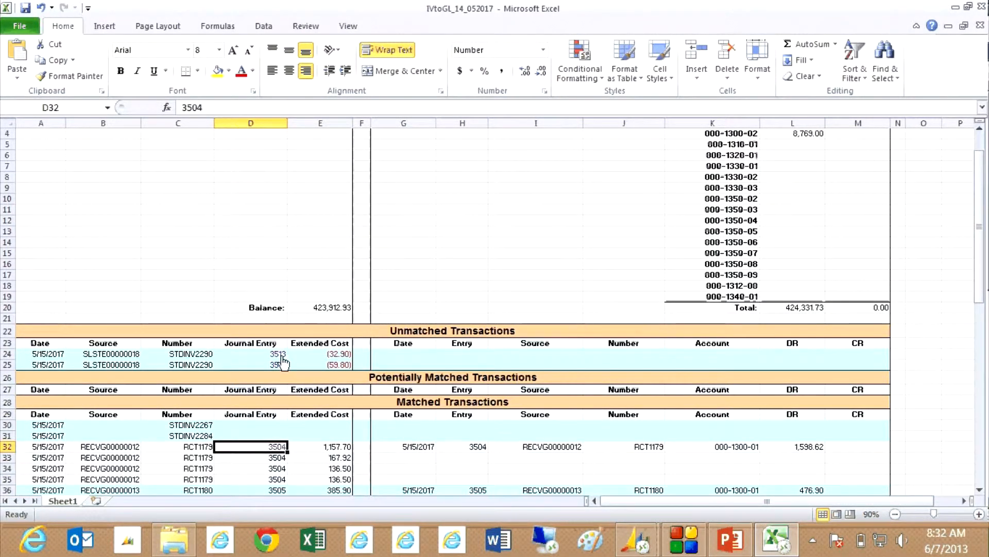
click(281, 356)
click(542, 323)
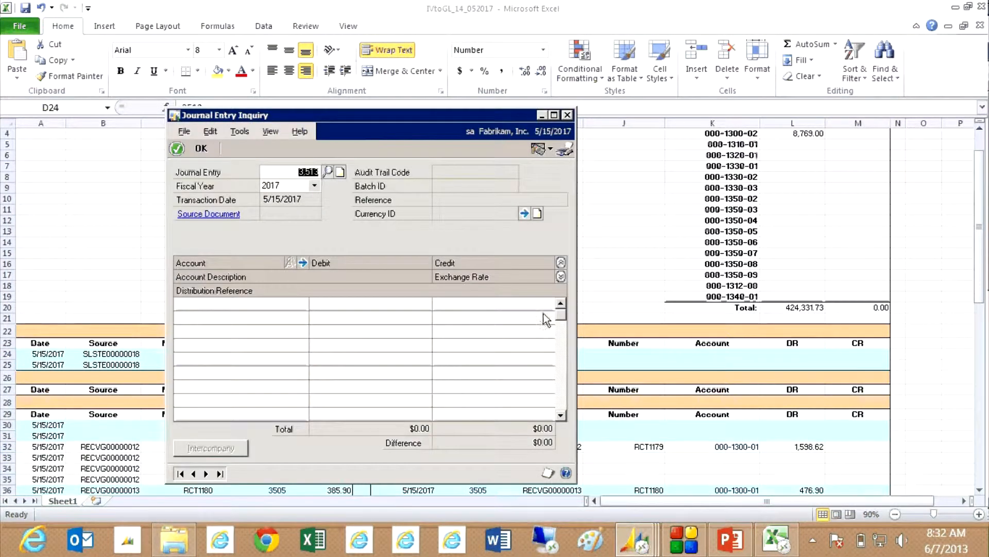
click(566, 114)
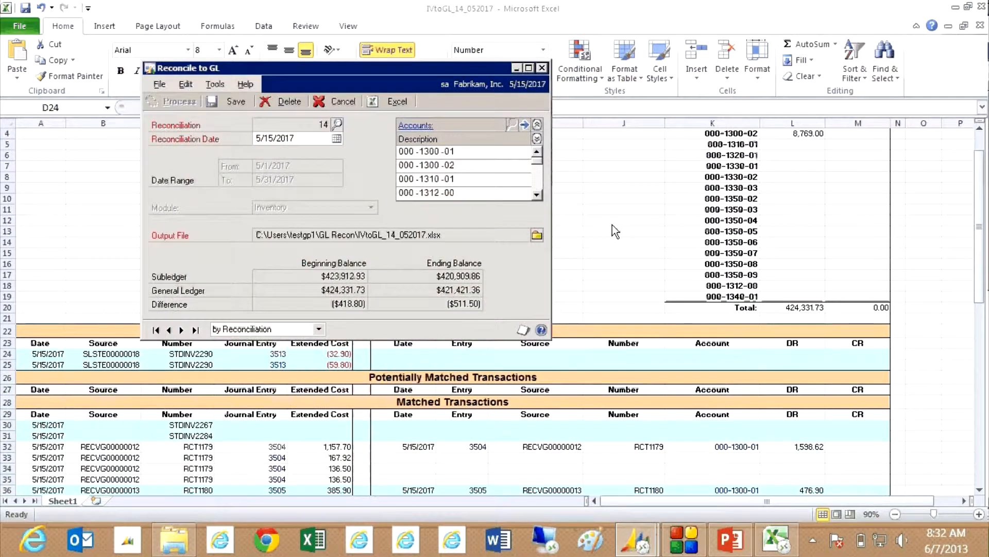
click(606, 178)
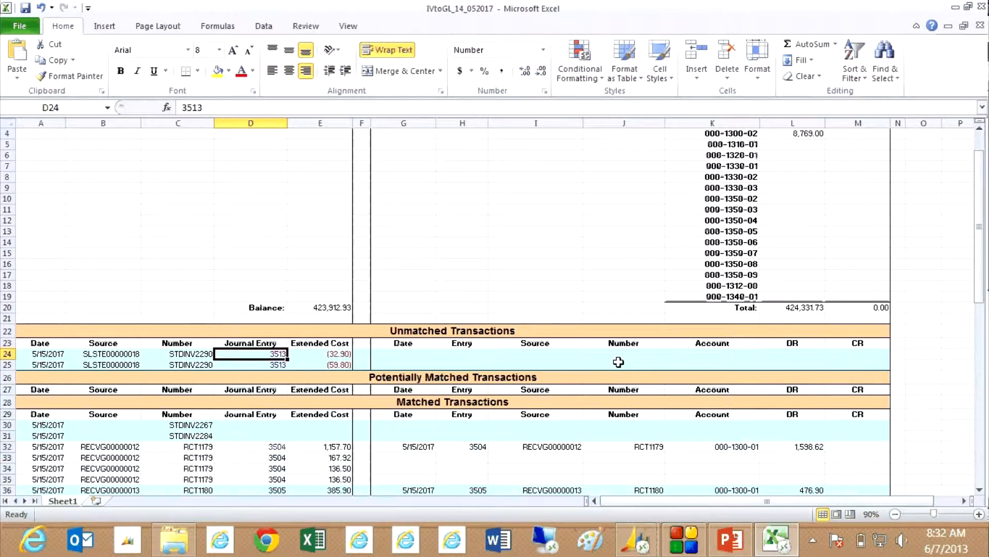